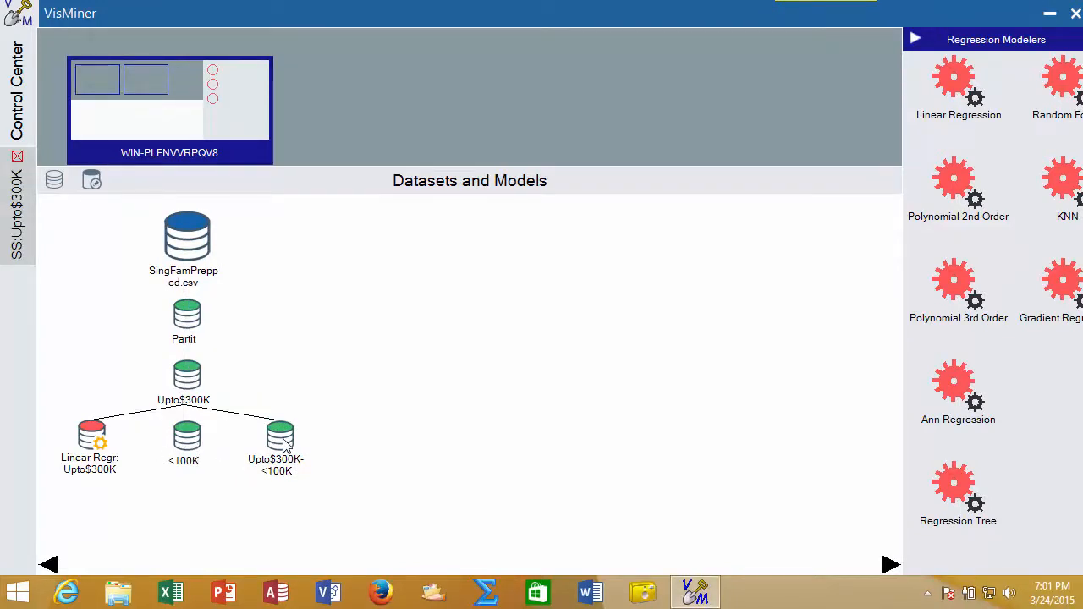
# Rename the Upto$300K-<100K dataset to $200-300K.
pyautogui.moveTo(277, 457)
pyautogui.moveTo(184, 385)
pyautogui.moveTo(191, 437)
pyautogui.rightClick(278, 466)
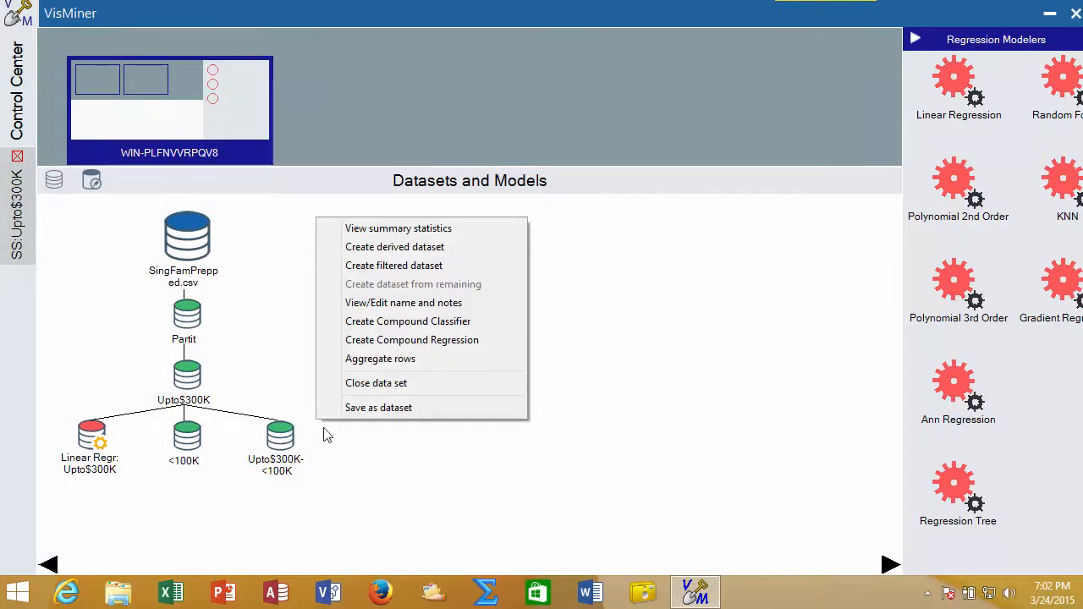
pyautogui.click(355, 303)
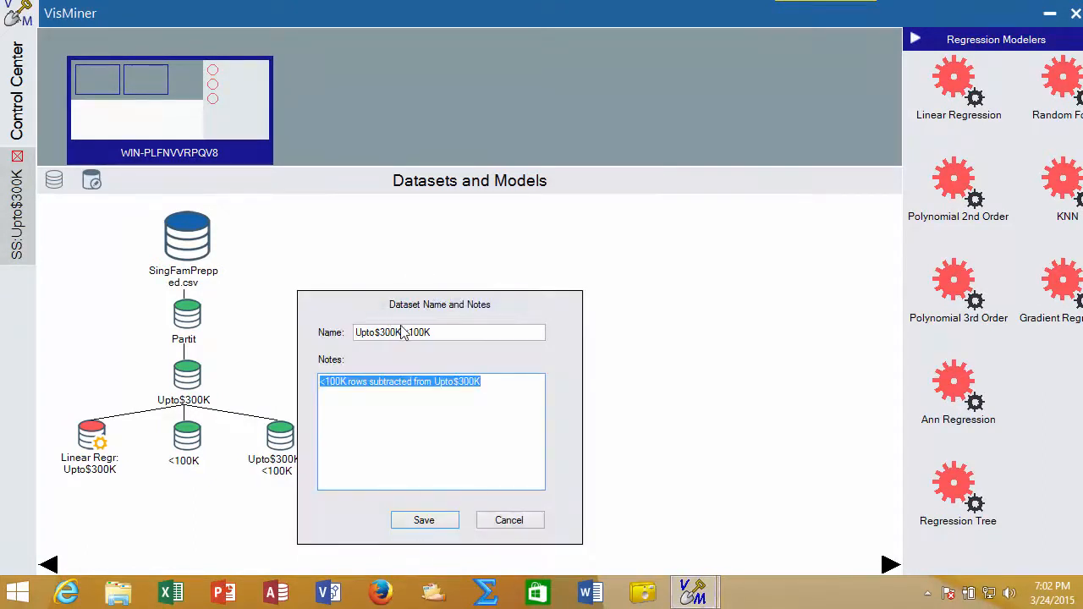
pyautogui.moveTo(354, 333); pyautogui.dragTo(457, 330)
pyautogui.write('$200-300K')
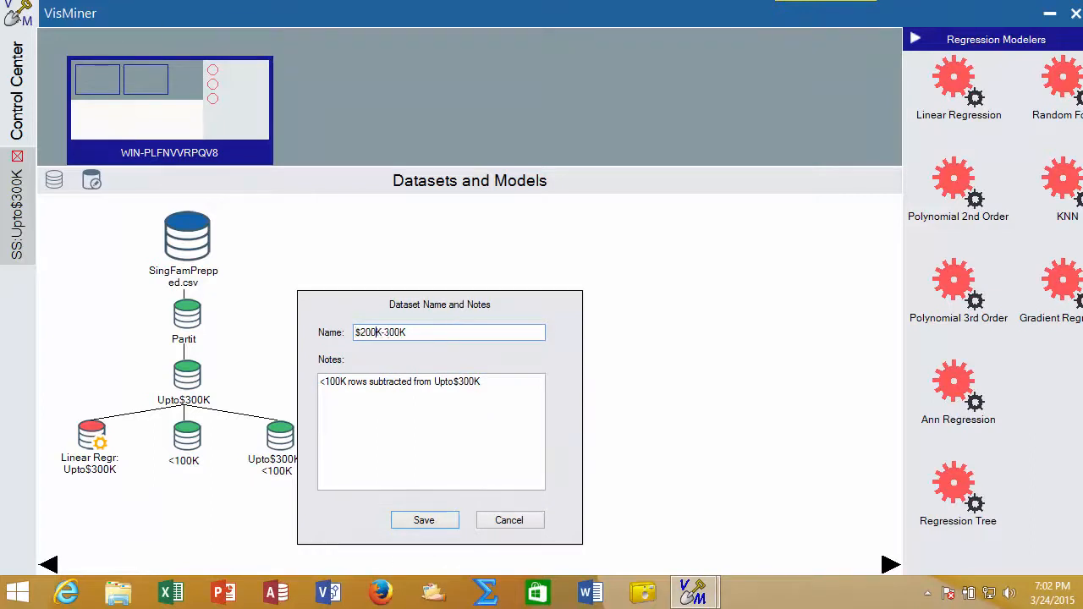
pyautogui.click(414, 525)
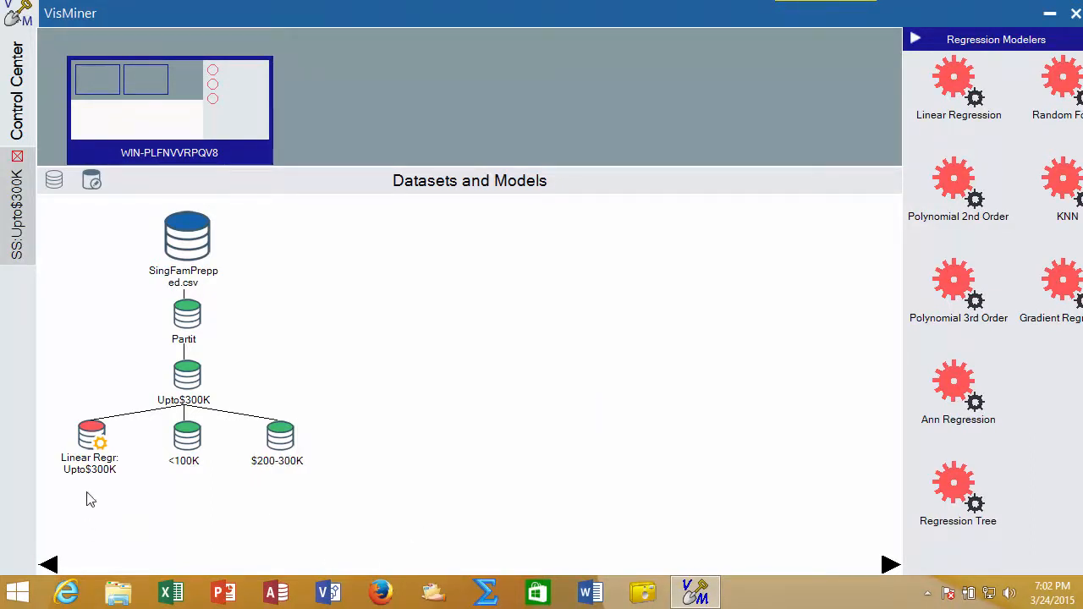
# Build a Linear Regression model on the <100K dataset with price as the prediction column.
pyautogui.moveTo(95, 438)
pyautogui.moveTo(946, 77); pyautogui.dragTo(213, 436)
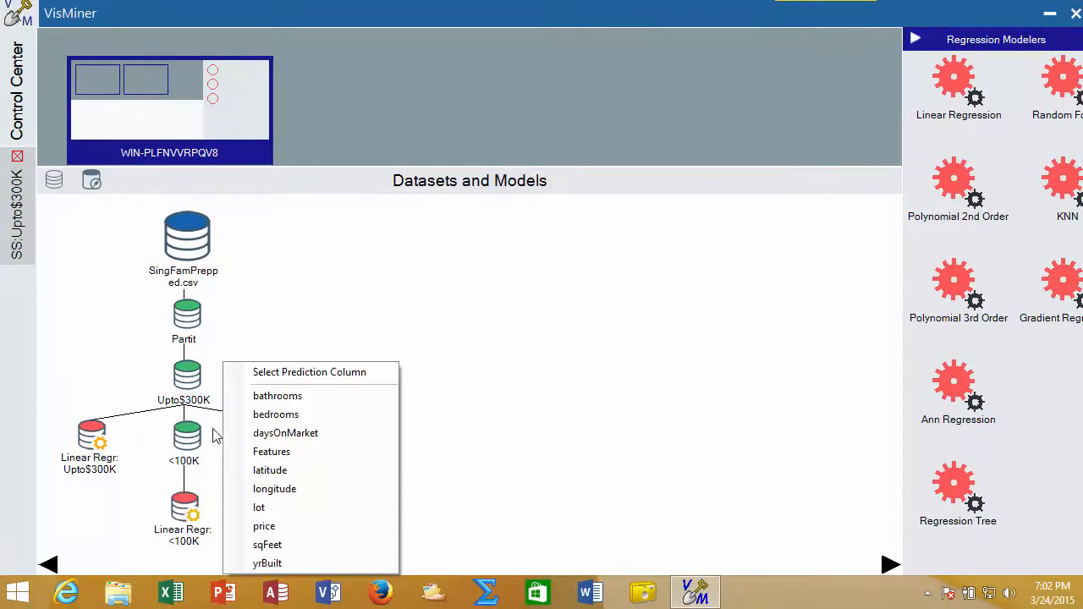
pyautogui.click(272, 527)
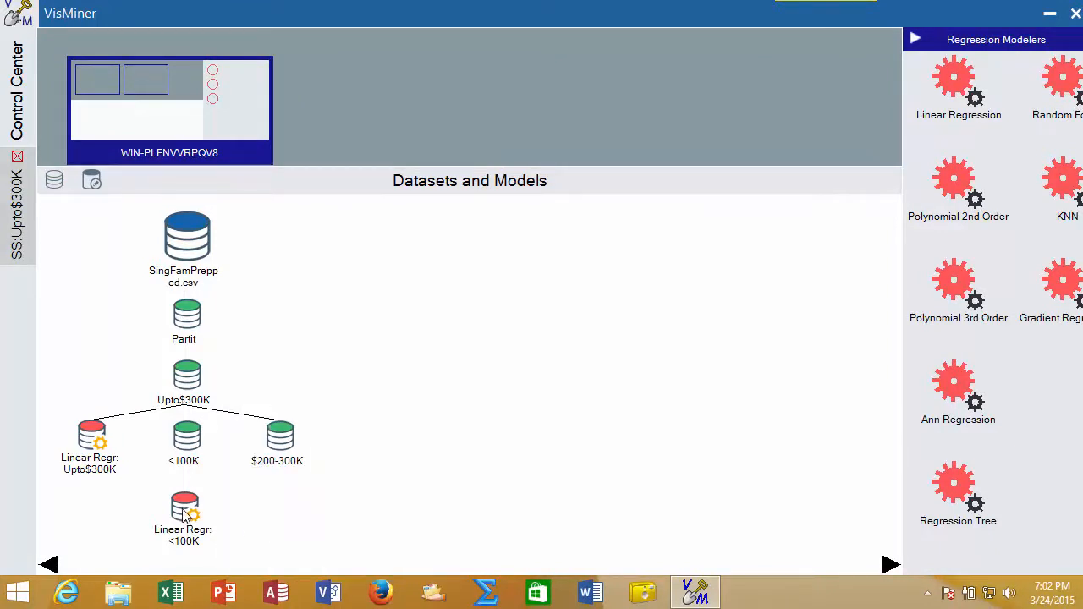
# Build a KNN regression model on the <100K dataset predicting price, with max K 15 and observation weights relative to distance.
pyautogui.moveTo(185, 516)
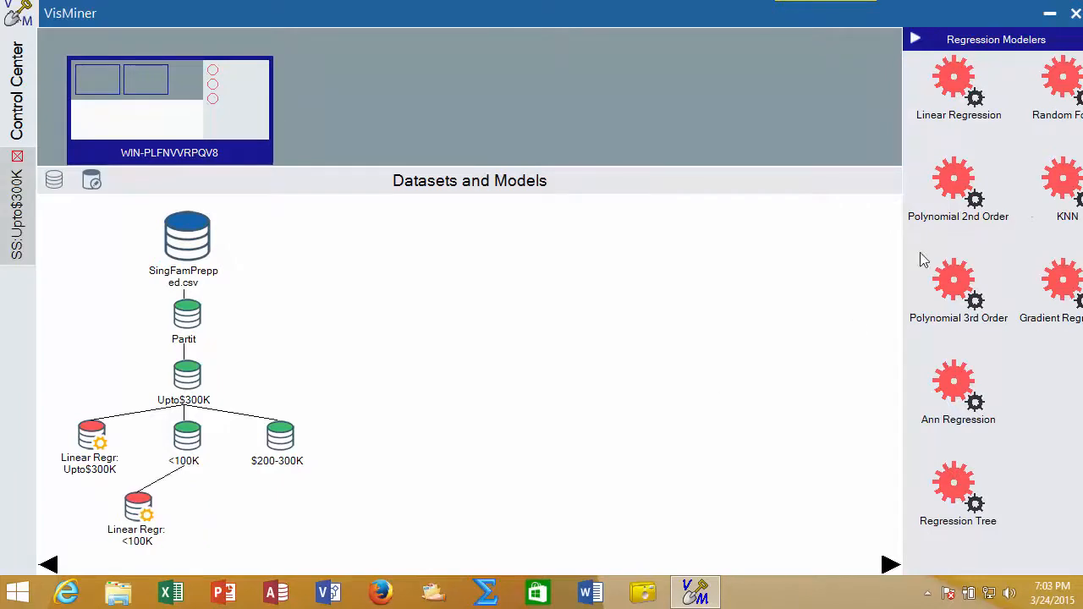
pyautogui.moveTo(1057, 194); pyautogui.dragTo(193, 442)
pyautogui.click(308, 525)
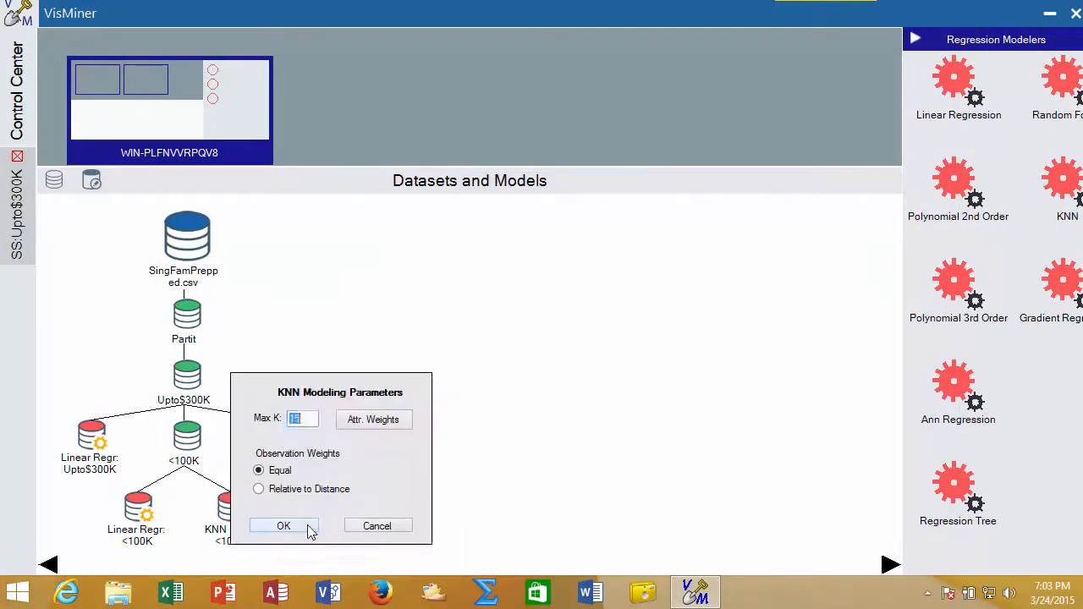
pyautogui.click(297, 490)
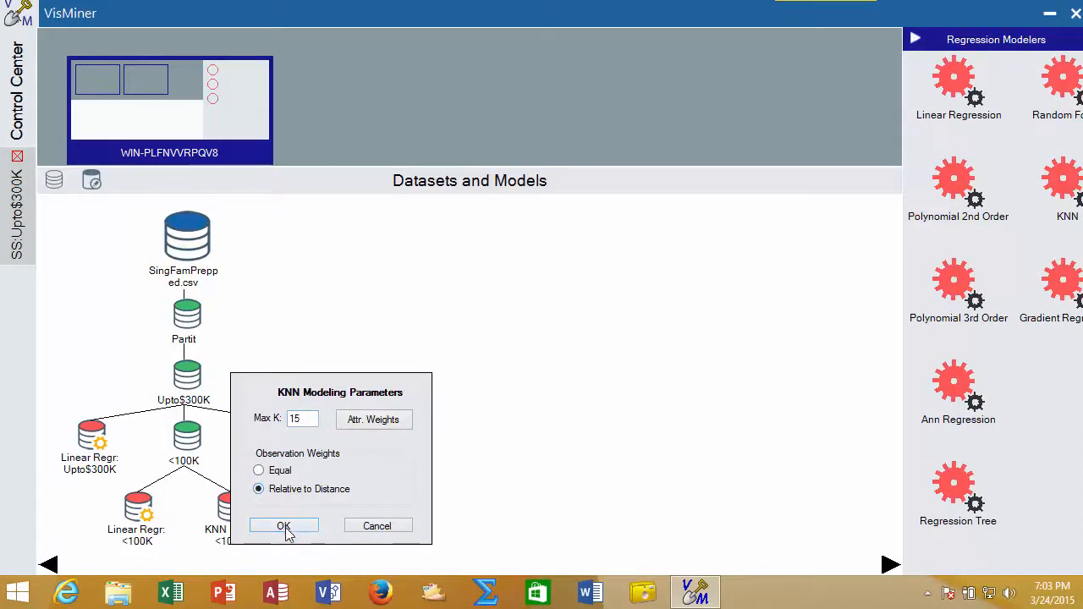
pyautogui.click(286, 527)
# Close the KNN regression model under the <100K dataset.
pyautogui.moveTo(227, 518)
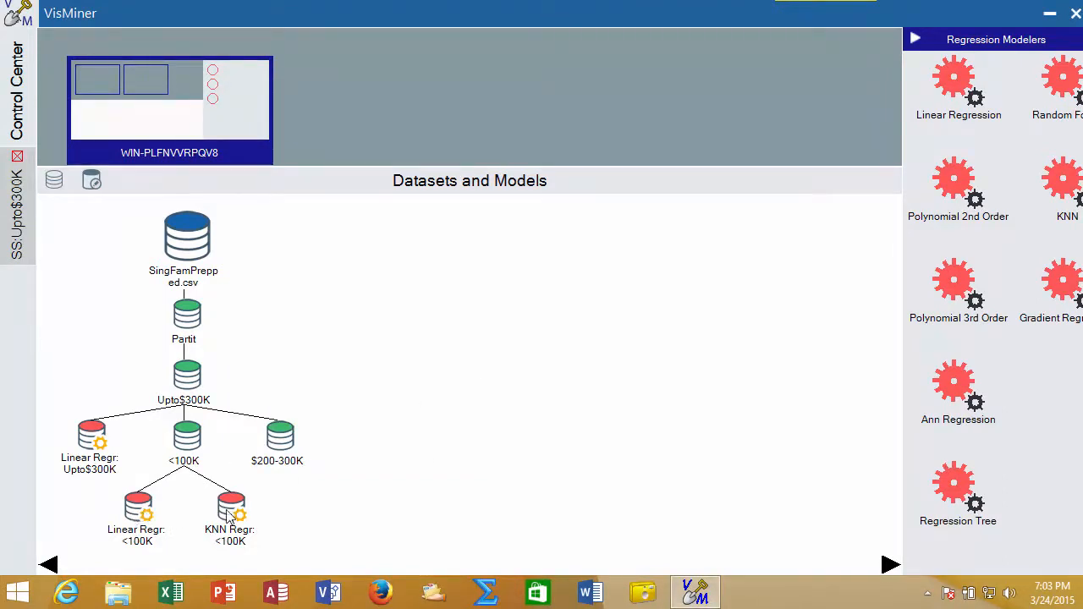
pyautogui.rightClick(227, 517)
pyautogui.click(296, 480)
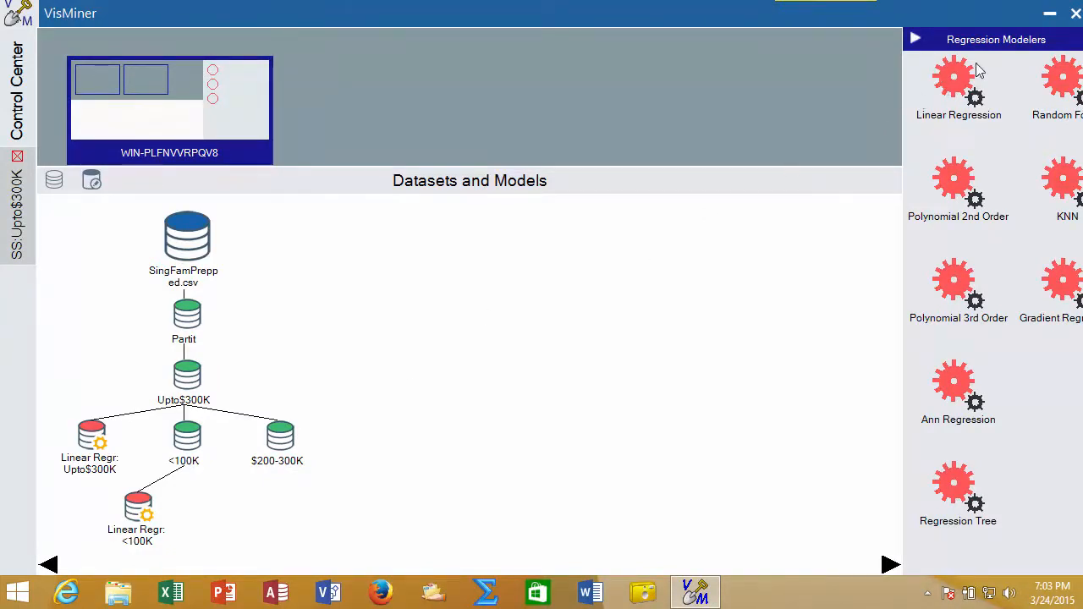
# Build a Linear Regression model on the $200-300K dataset with price as the prediction column.
pyautogui.moveTo(945, 88); pyautogui.dragTo(288, 444)
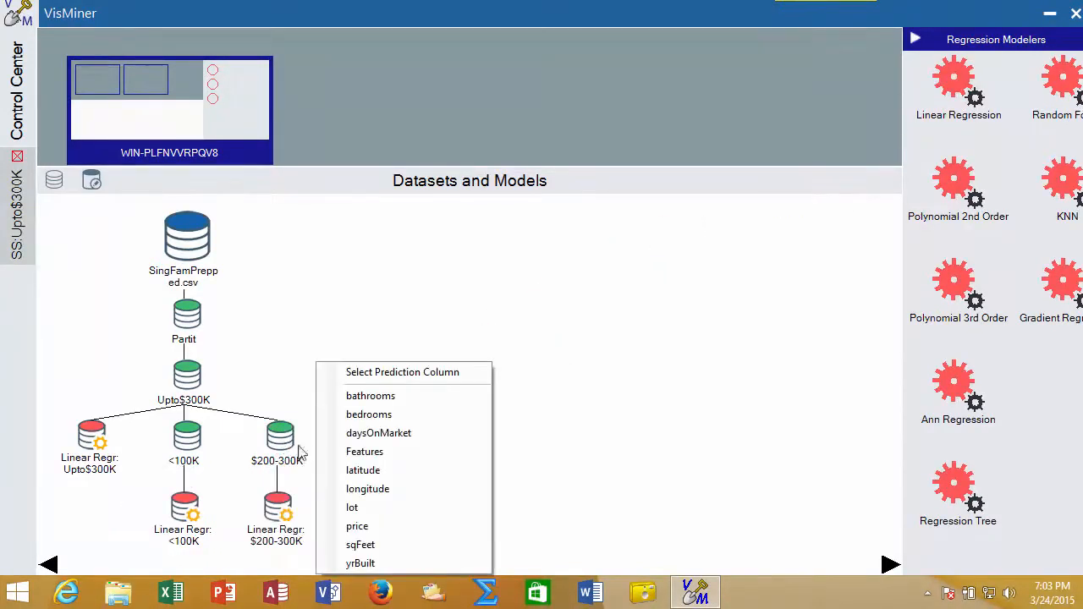
pyautogui.click(355, 526)
# Rename the $200-300K dataset to $100-300K.
pyautogui.moveTo(287, 454)
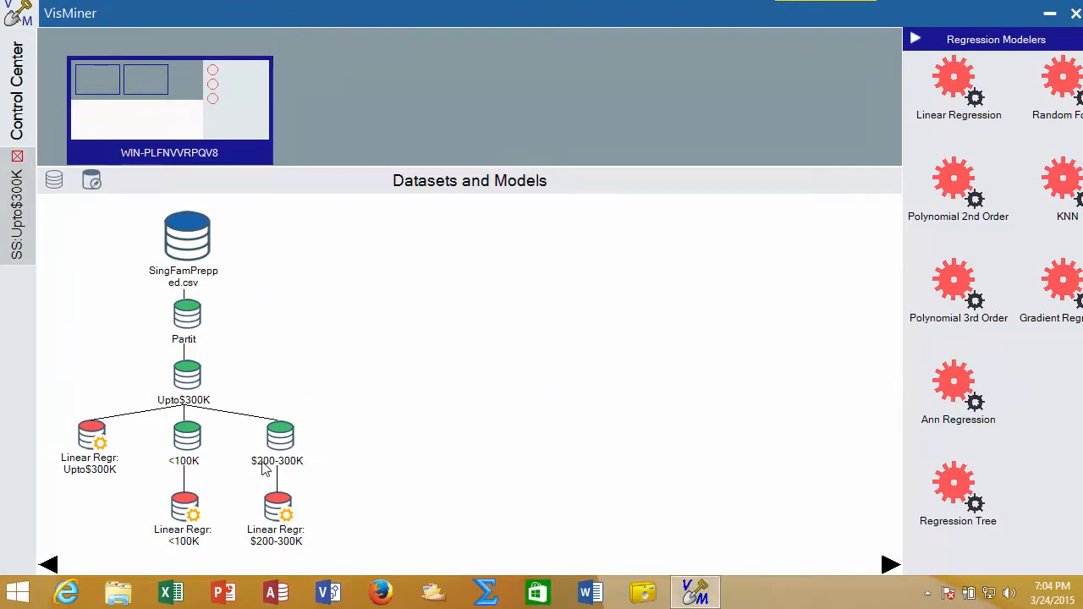
pyautogui.rightClick(262, 464)
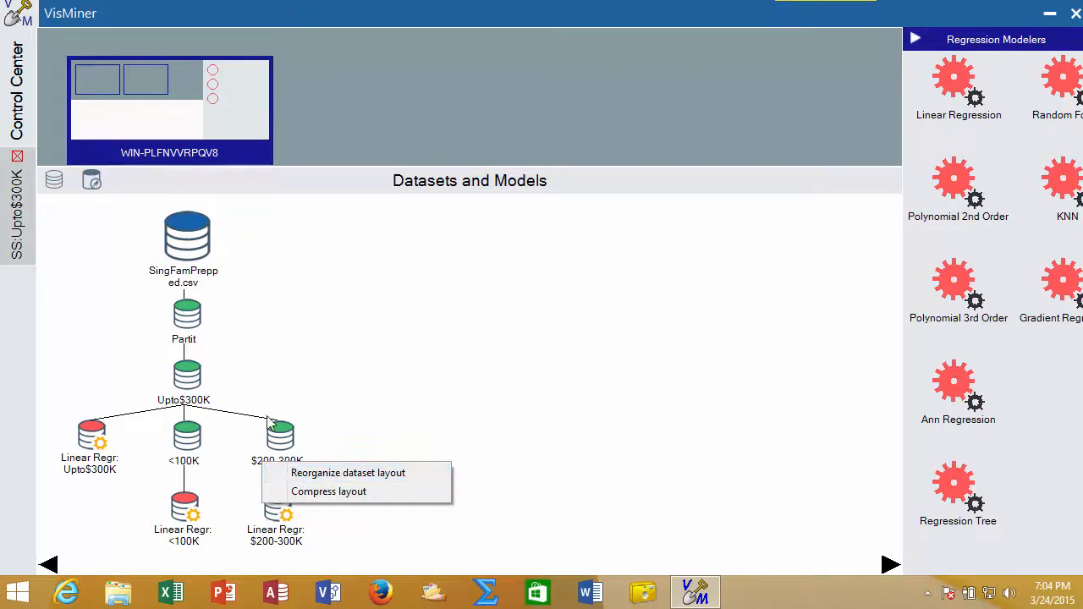
pyautogui.rightClick(271, 432)
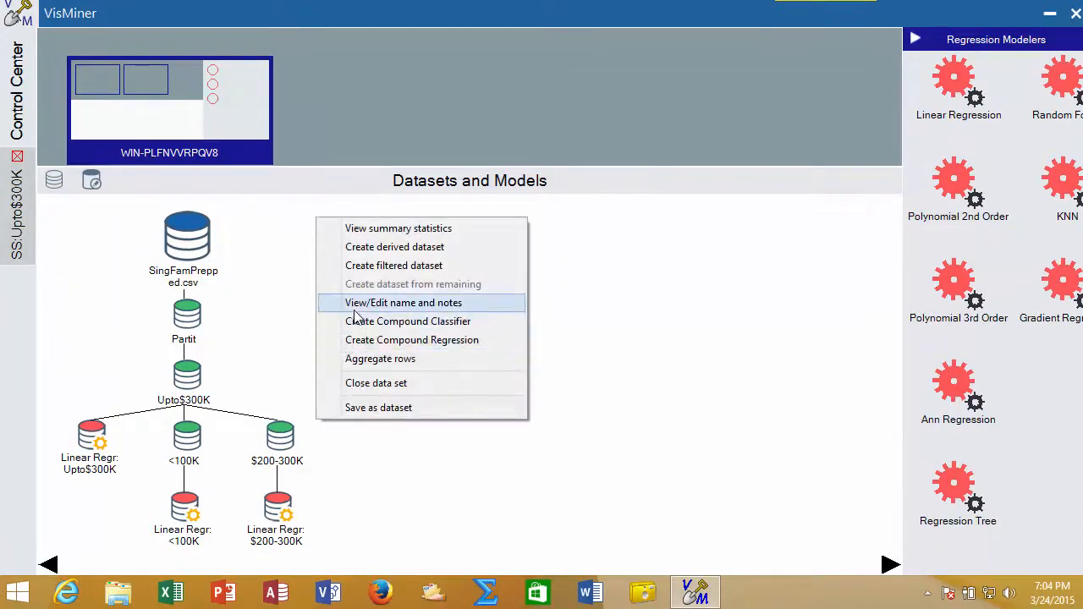
pyautogui.click(355, 304)
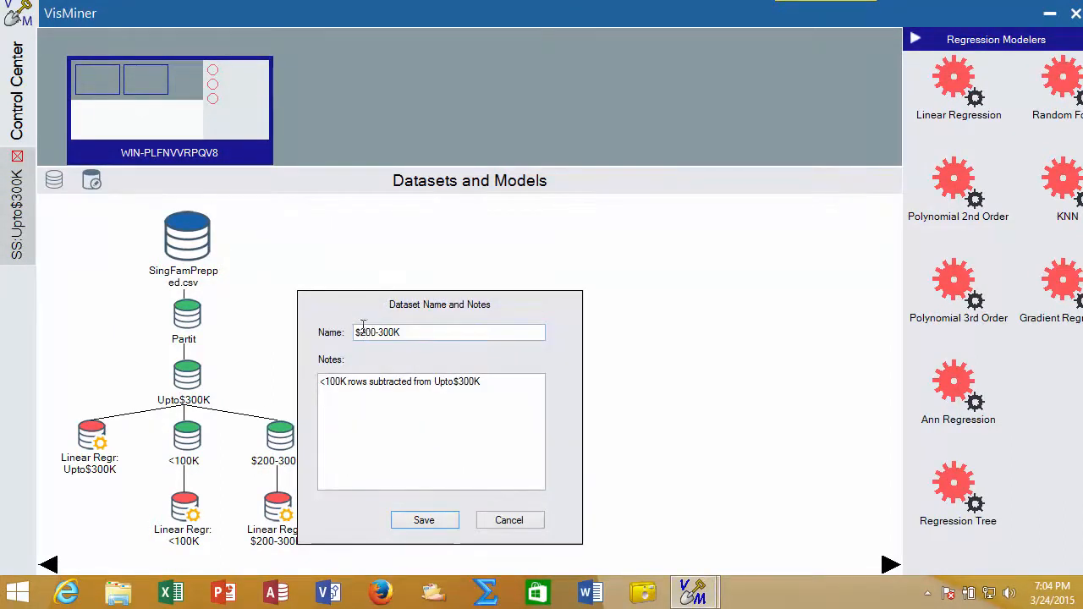
pyautogui.moveTo(356, 332); pyautogui.dragTo(399, 332)
pyautogui.click(397, 332)
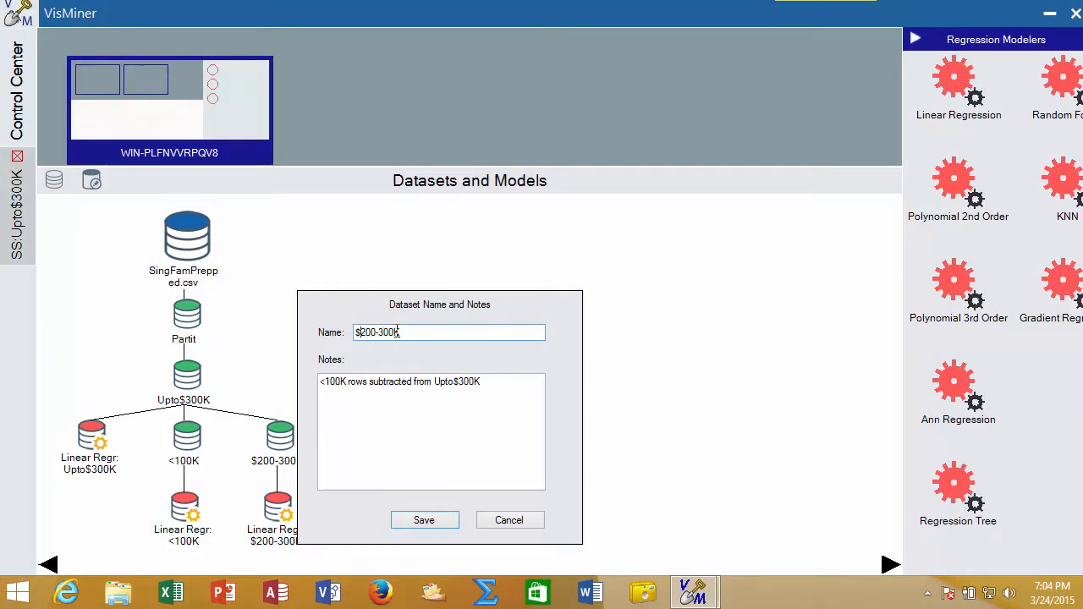
pyautogui.press('Delete')
pyautogui.write('1')
pyautogui.click(440, 526)
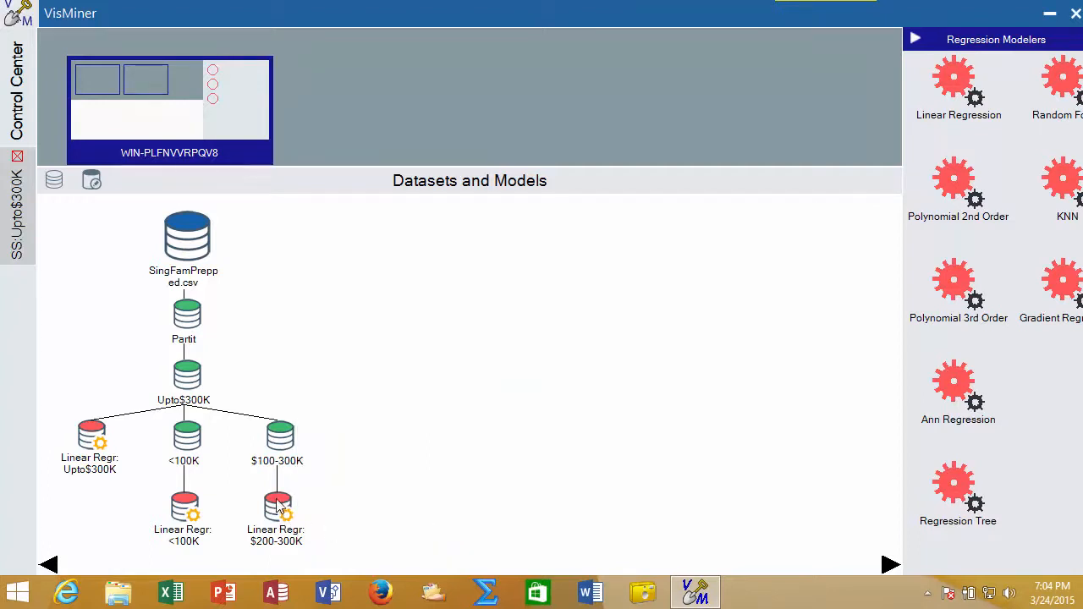
# Create a filtered dataset from $100-300K limiting price to about 100,800 to 200,058, named $100-200K.
pyautogui.moveTo(279, 503)
pyautogui.moveTo(95, 438)
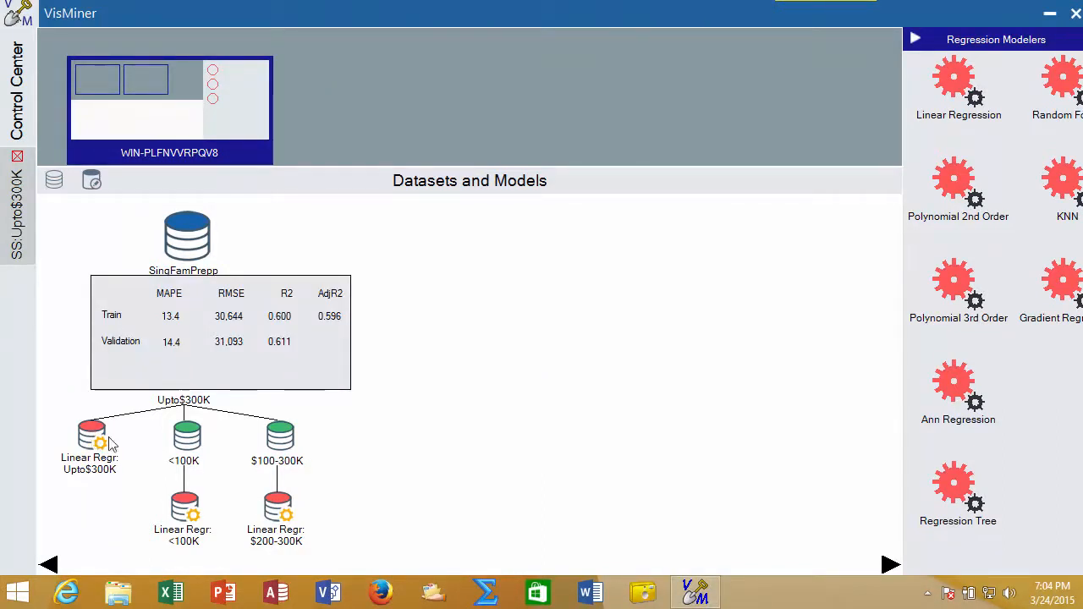
pyautogui.moveTo(276, 442)
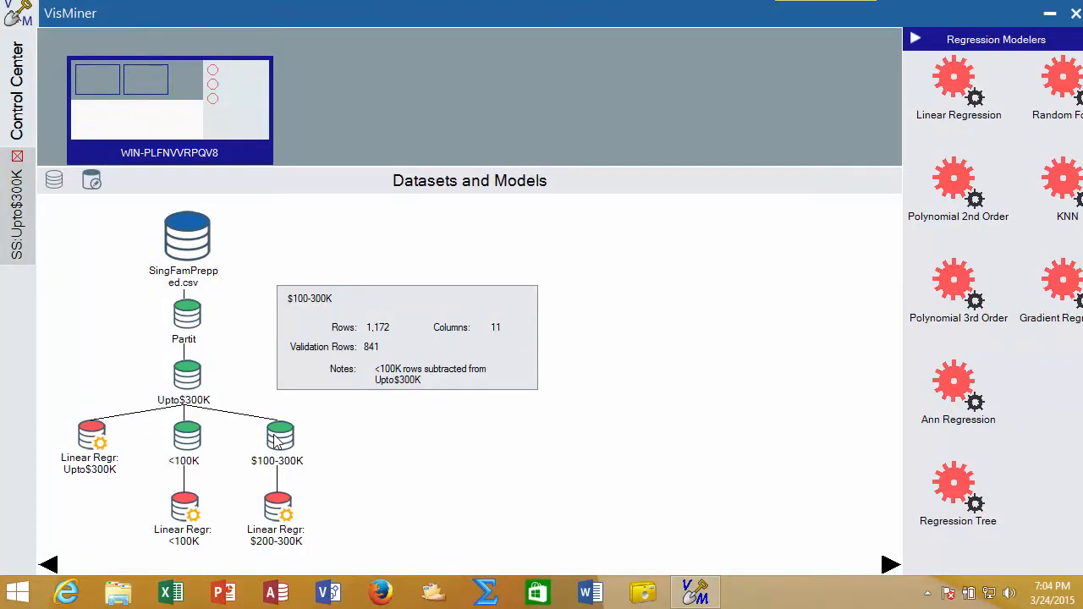
pyautogui.rightClick(277, 442)
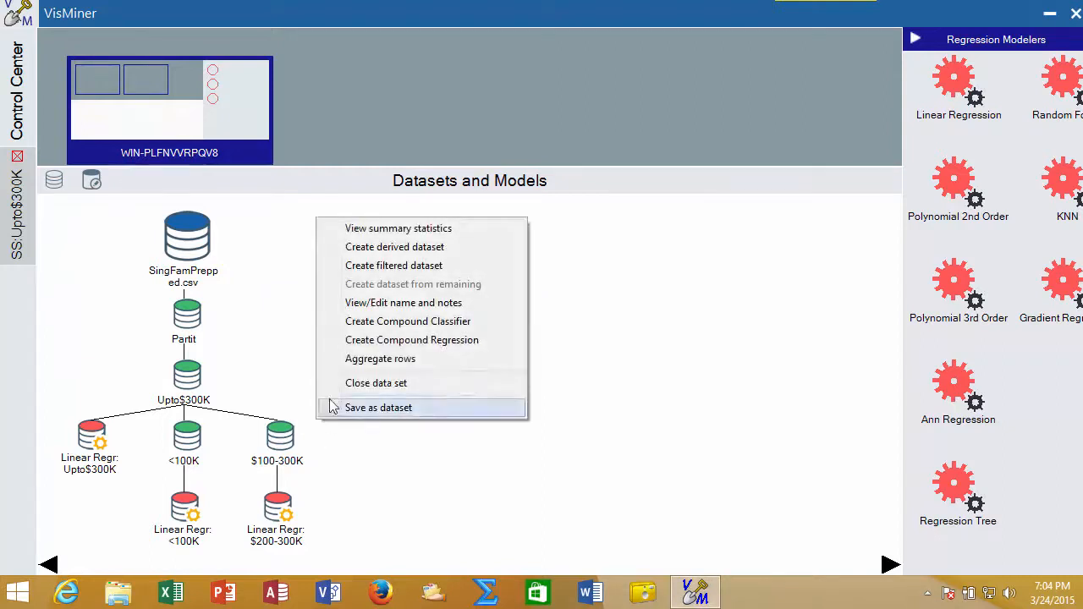
pyautogui.click(377, 266)
pyautogui.moveTo(966, 423); pyautogui.dragTo(548, 419)
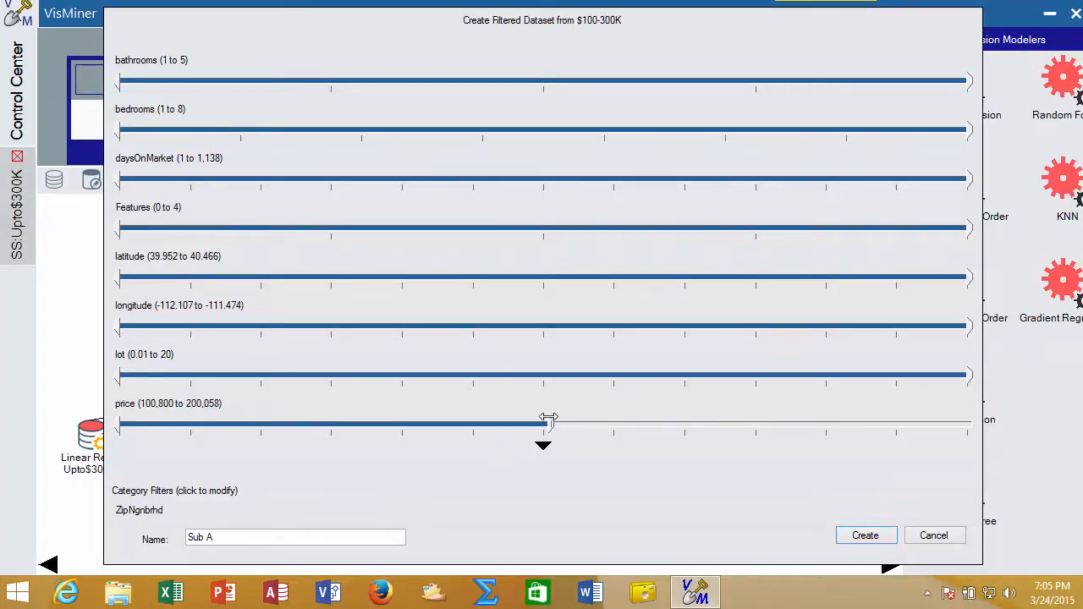
pyautogui.click(246, 537)
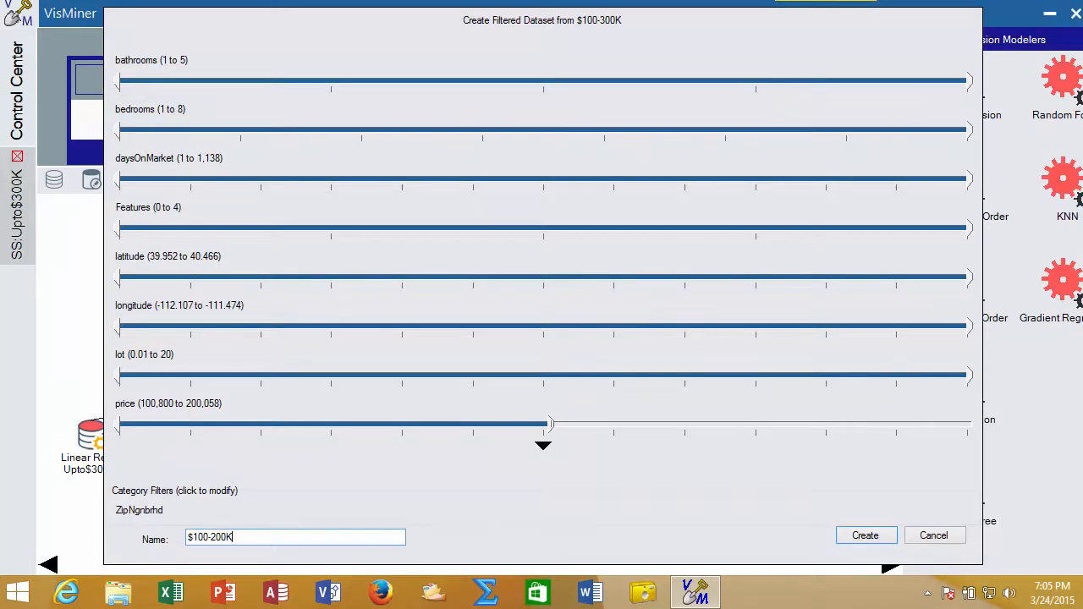
pyautogui.click(884, 536)
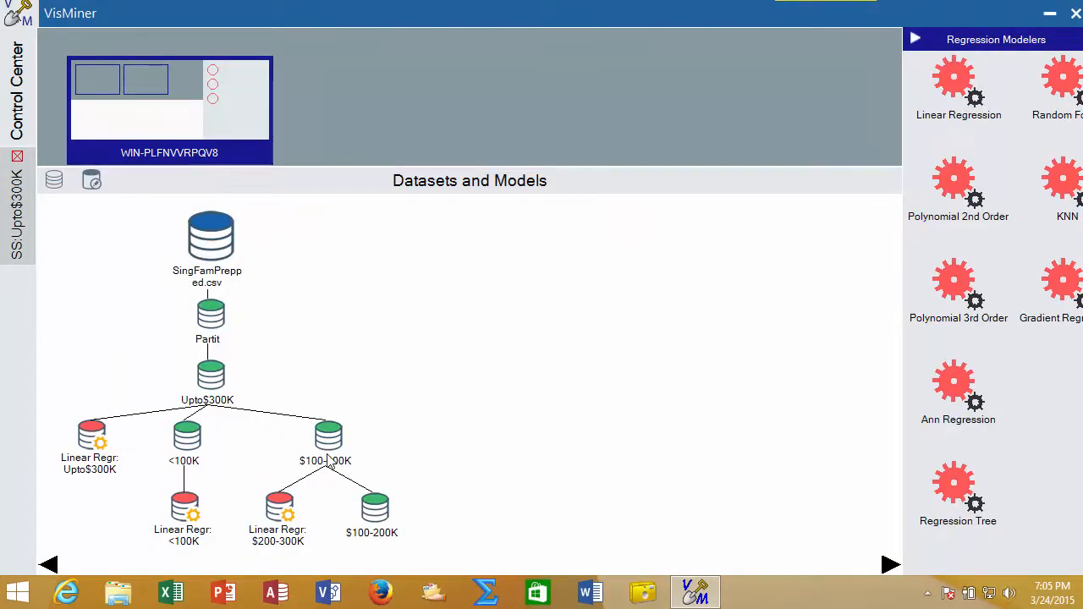
# Create a dataset from the difference between $100-300K and $100-200K.
pyautogui.moveTo(374, 511)
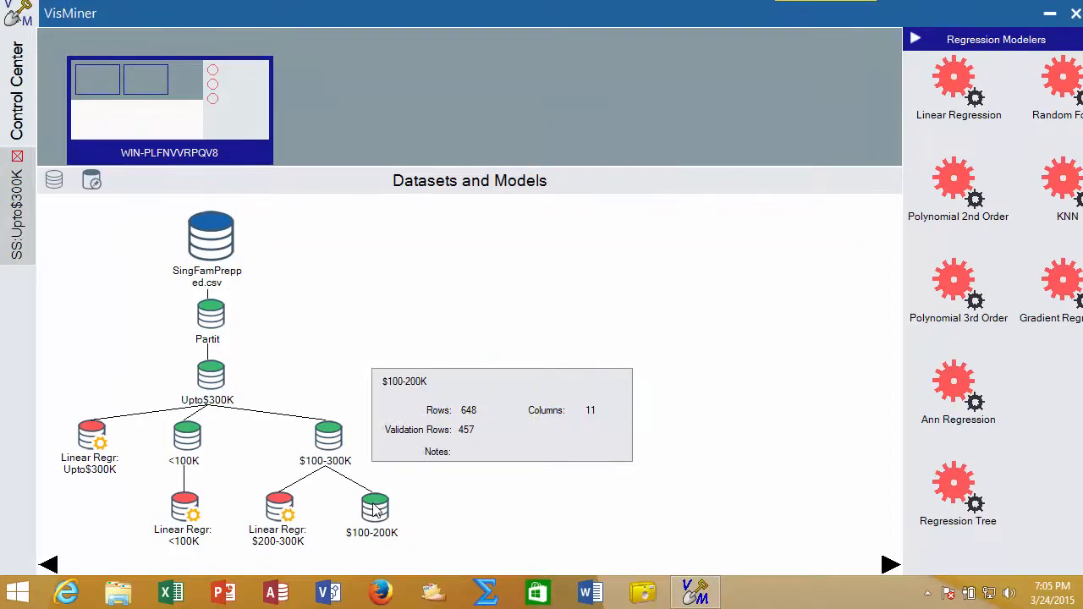
pyautogui.moveTo(376, 507); pyautogui.dragTo(332, 439)
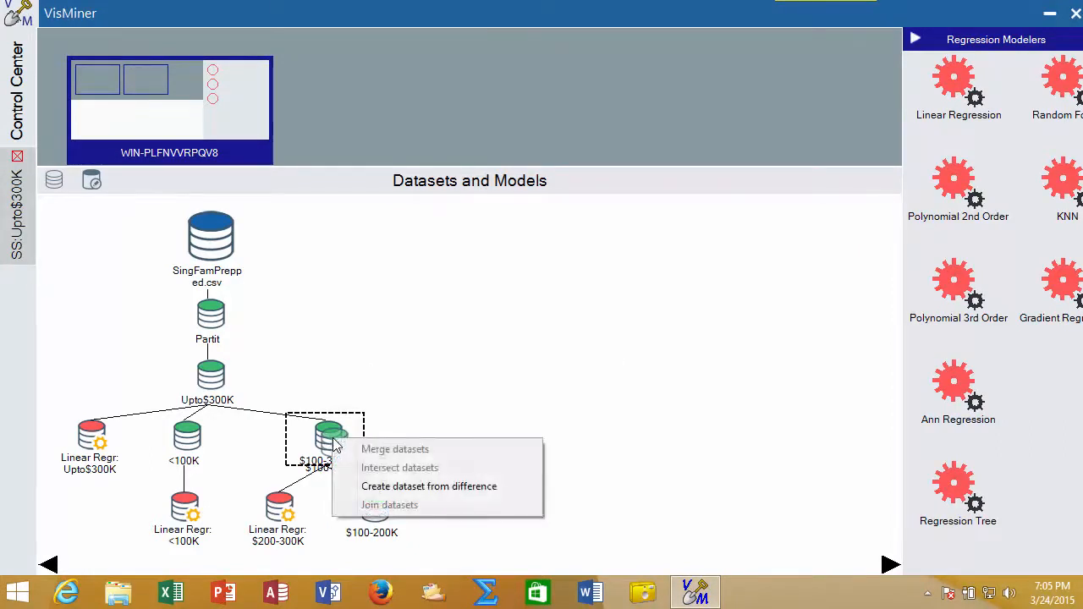
pyautogui.click(404, 487)
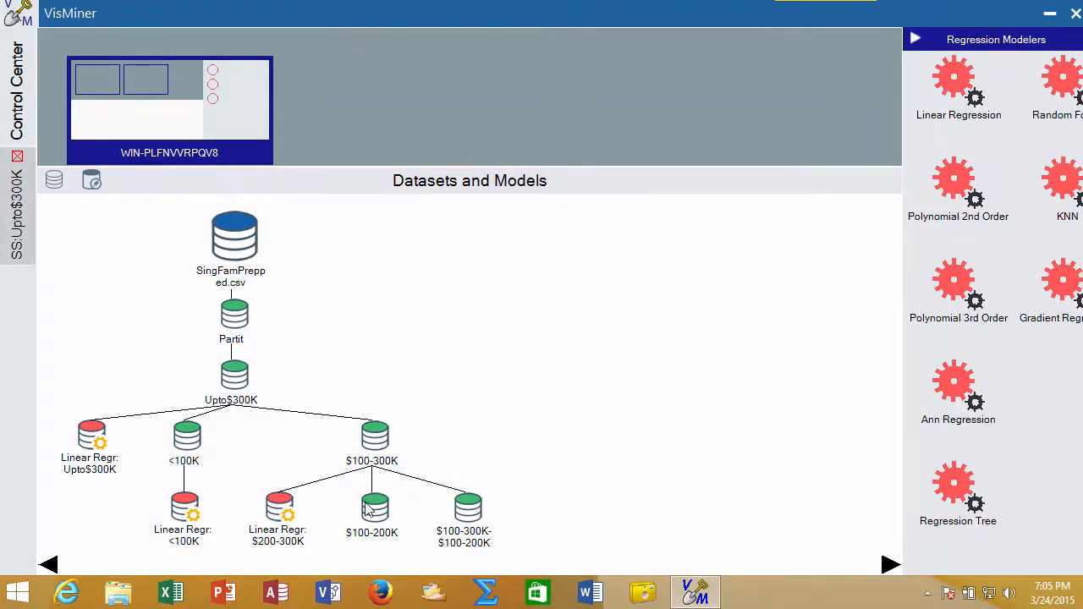
# Rename the new difference dataset to $200-300K.
pyautogui.rightClick(468, 517)
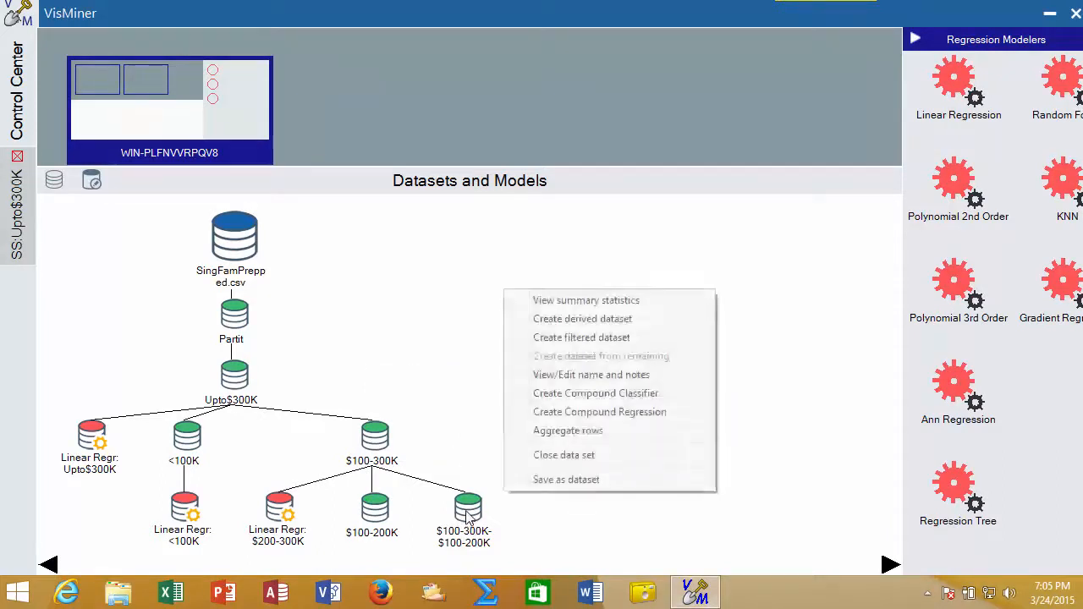
pyautogui.click(543, 374)
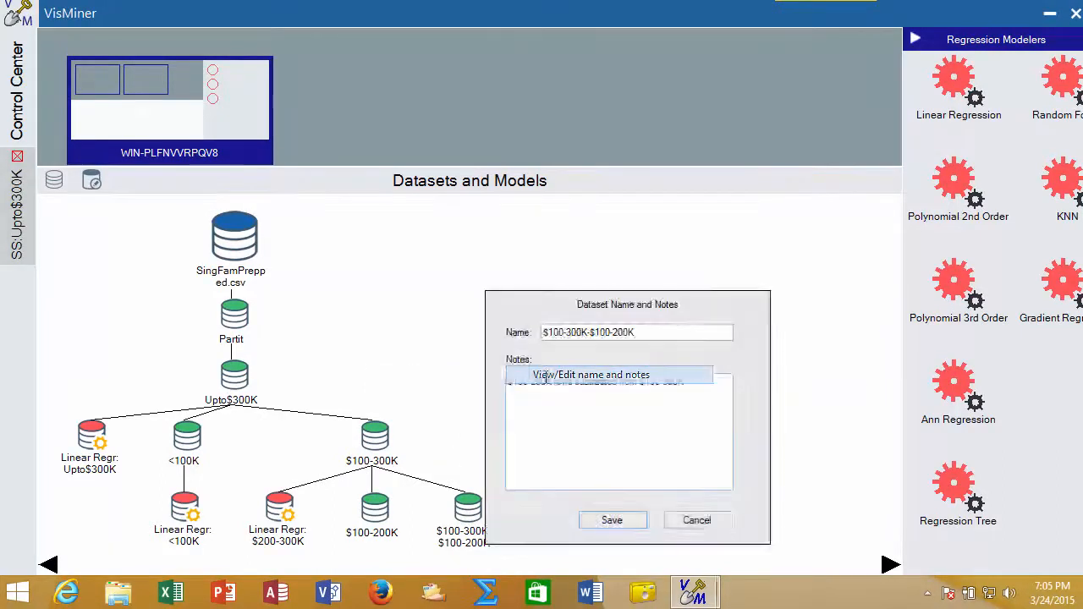
pyautogui.doubleClick(581, 338)
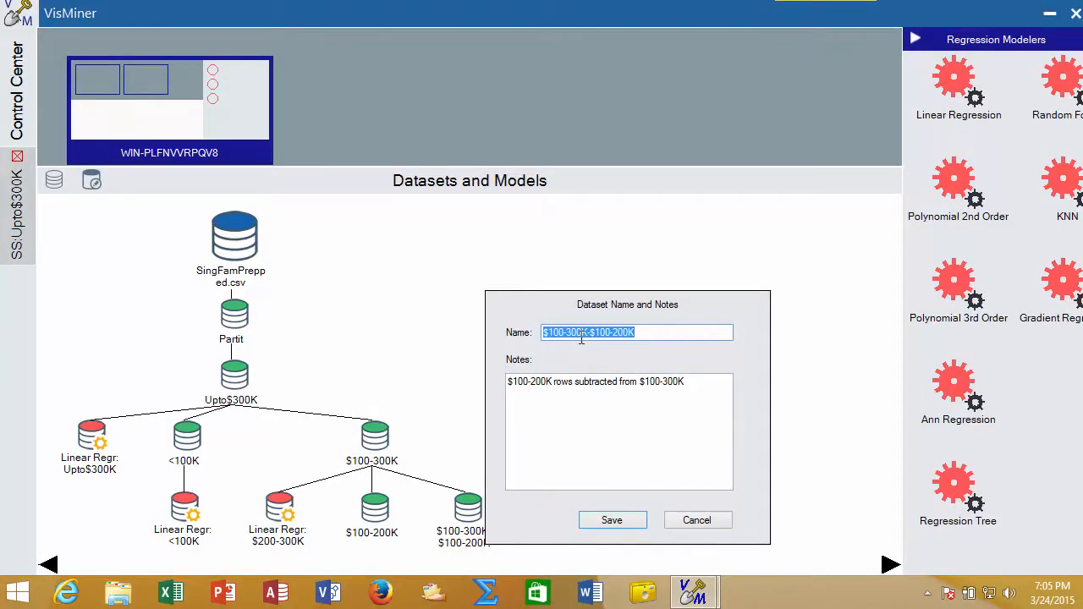
pyautogui.click(581, 338)
pyautogui.press('Return')
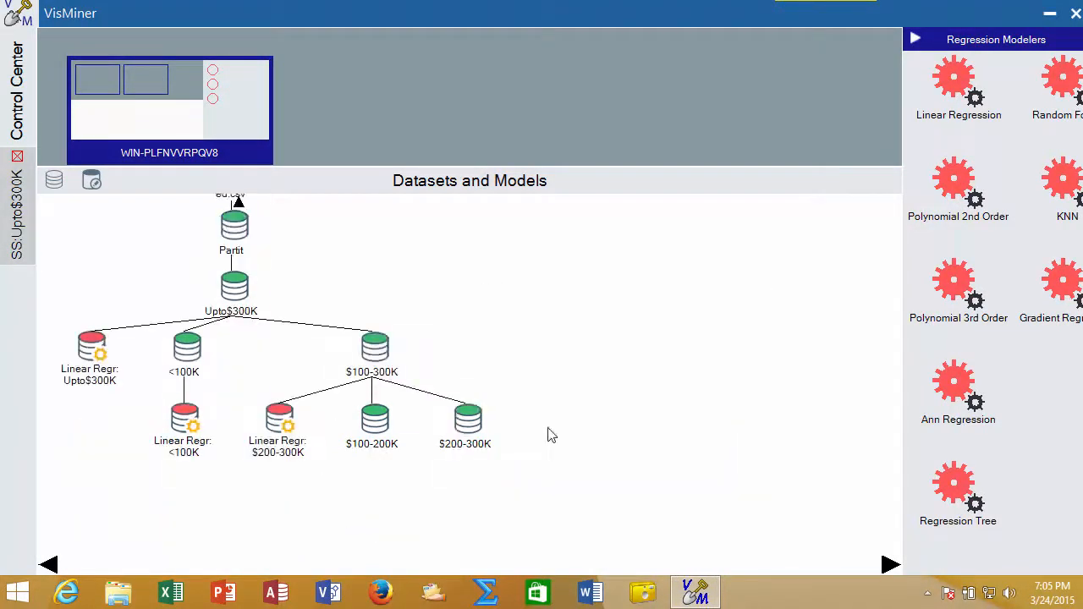
# Close the Linear Regression model attached to the $100-300K dataset.
pyautogui.rightClick(280, 423)
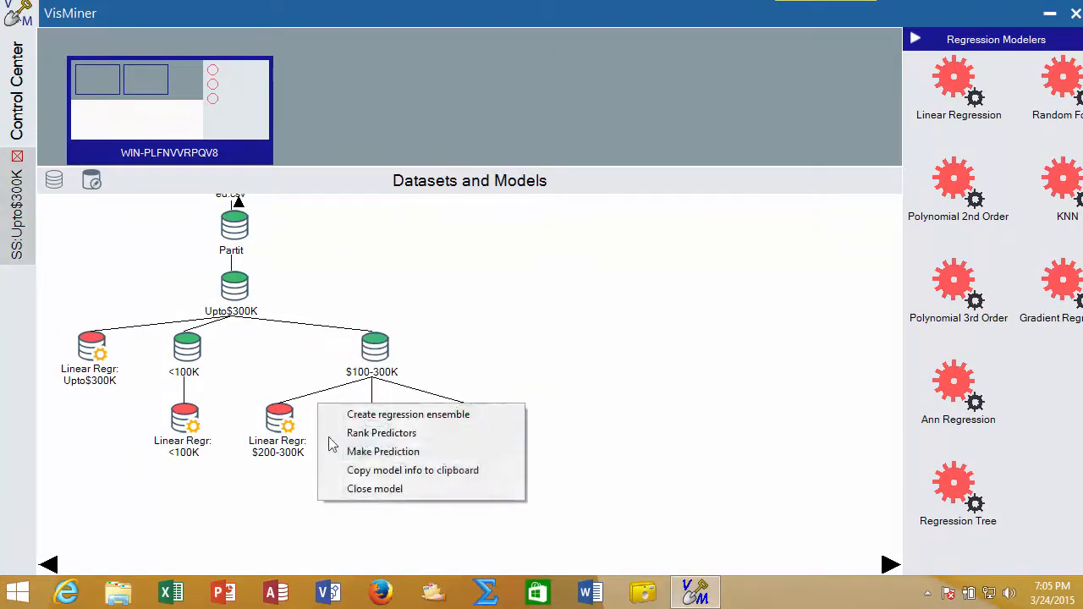
pyautogui.click(370, 491)
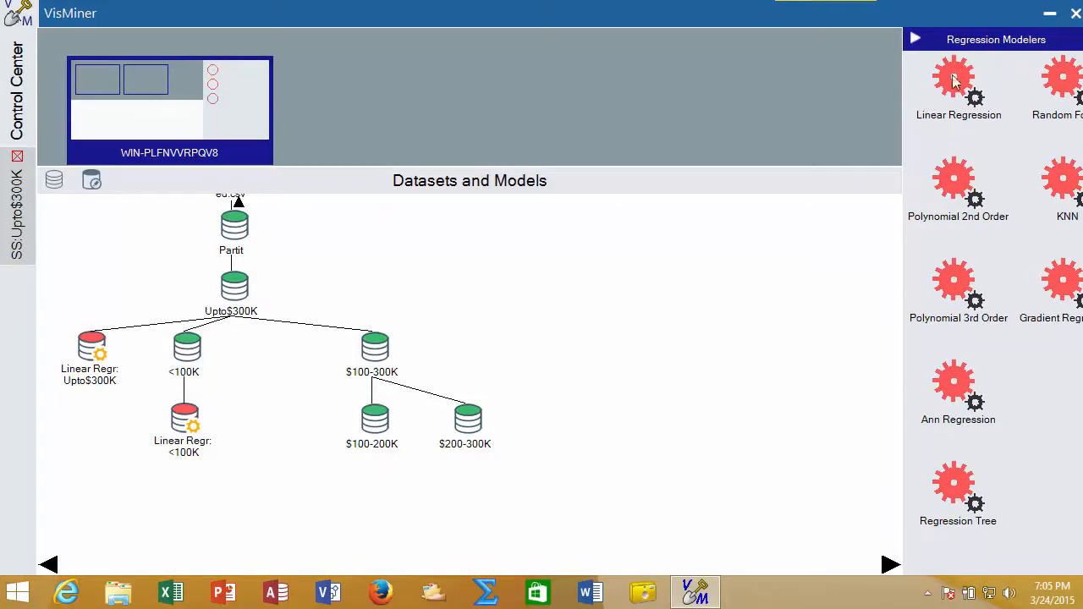
# Build Linear Regression models predicting price on both the $100-200K and $200-300K datasets.
pyautogui.moveTo(959, 75); pyautogui.dragTo(370, 423)
pyautogui.click(368, 526)
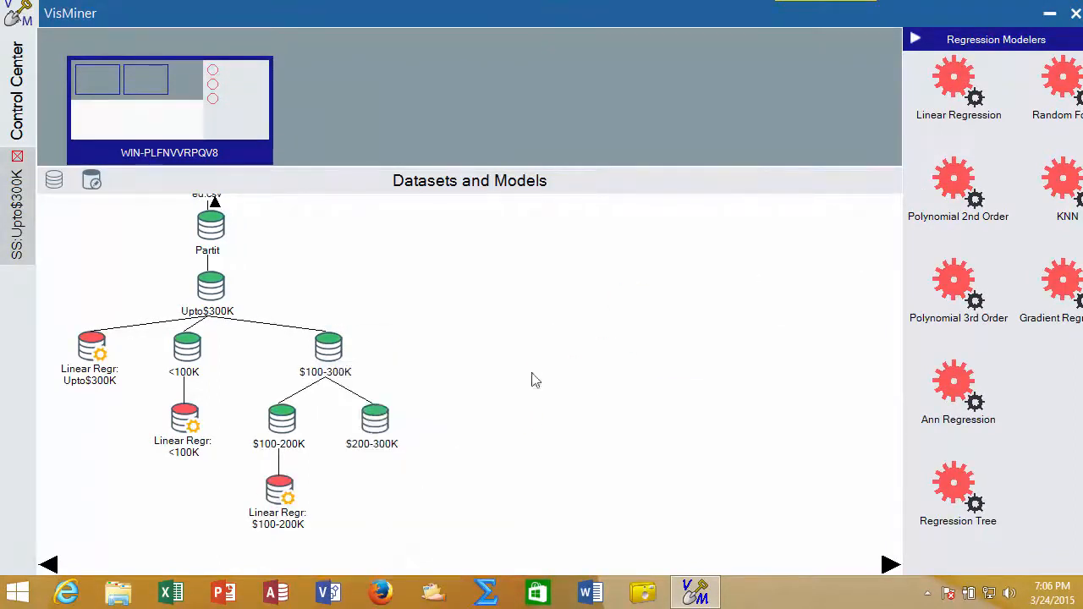
pyautogui.moveTo(954, 83); pyautogui.dragTo(374, 423)
pyautogui.click(434, 526)
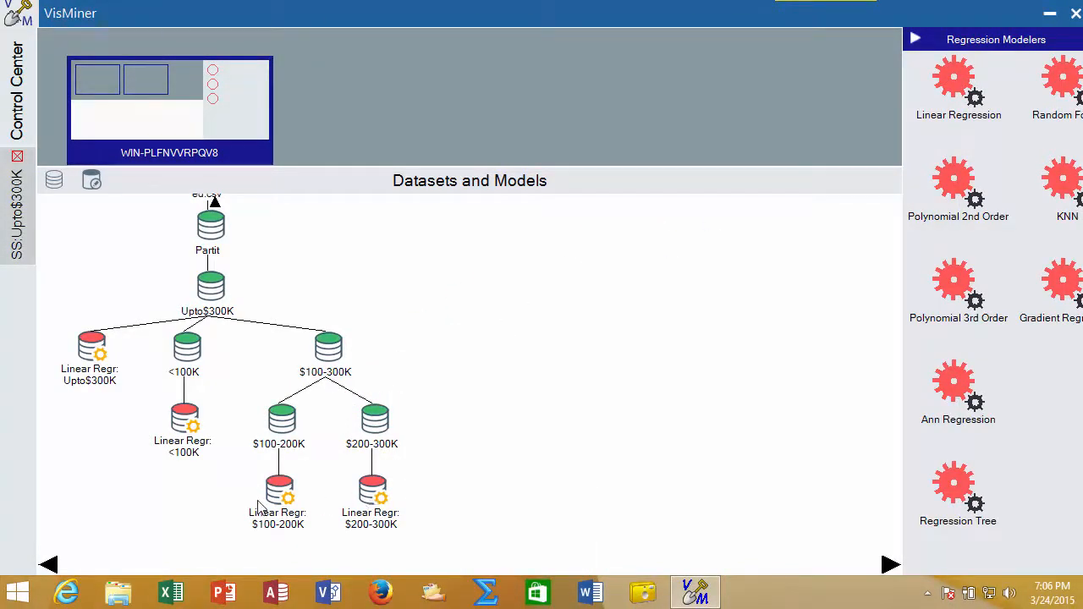
# Review the fit statistics of the segment regression models, then close the Linear Regression model on Upto$300K.
pyautogui.moveTo(260, 505)
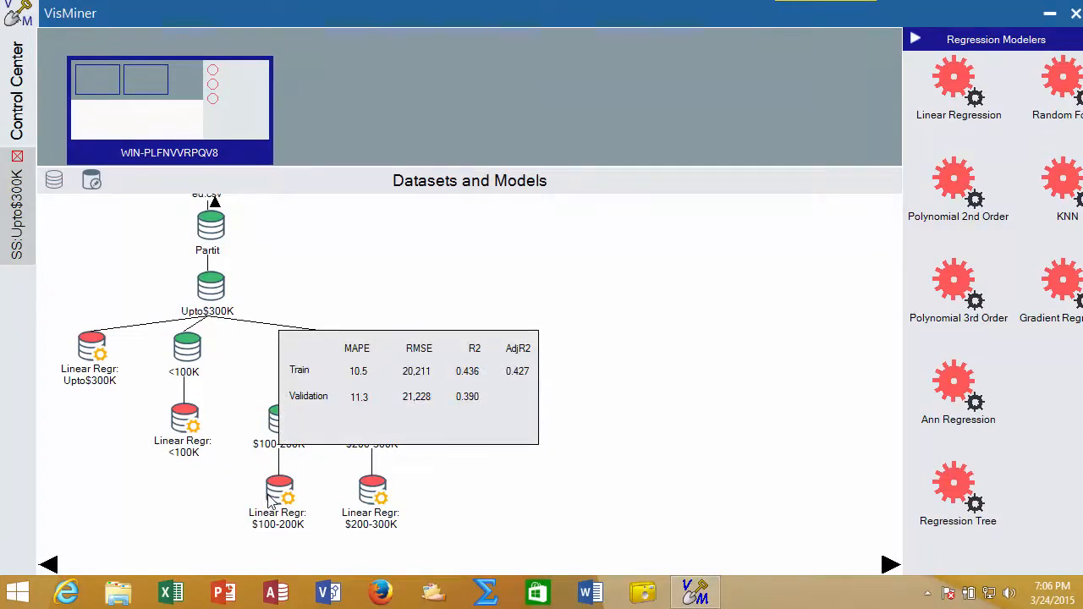
pyautogui.moveTo(380, 495)
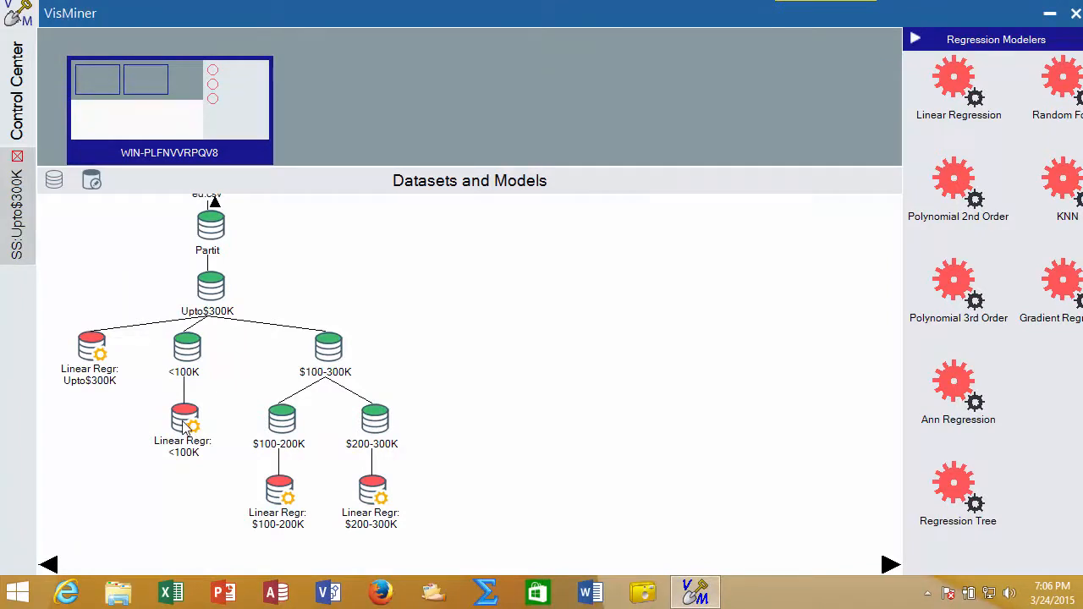
pyautogui.moveTo(184, 427)
pyautogui.moveTo(97, 351)
pyautogui.moveTo(291, 433)
pyautogui.moveTo(92, 355)
pyautogui.rightClick(92, 356)
pyautogui.click(162, 418)
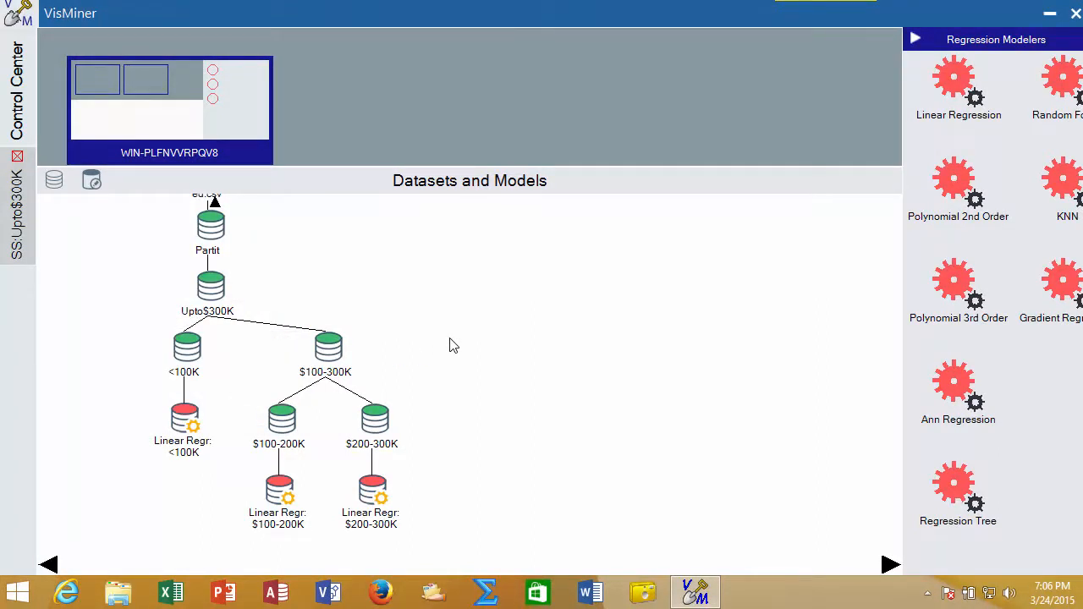
# Create a Compound Regression model on the Upto$300K dataset and view its fit statistics.
pyautogui.rightClick(214, 290)
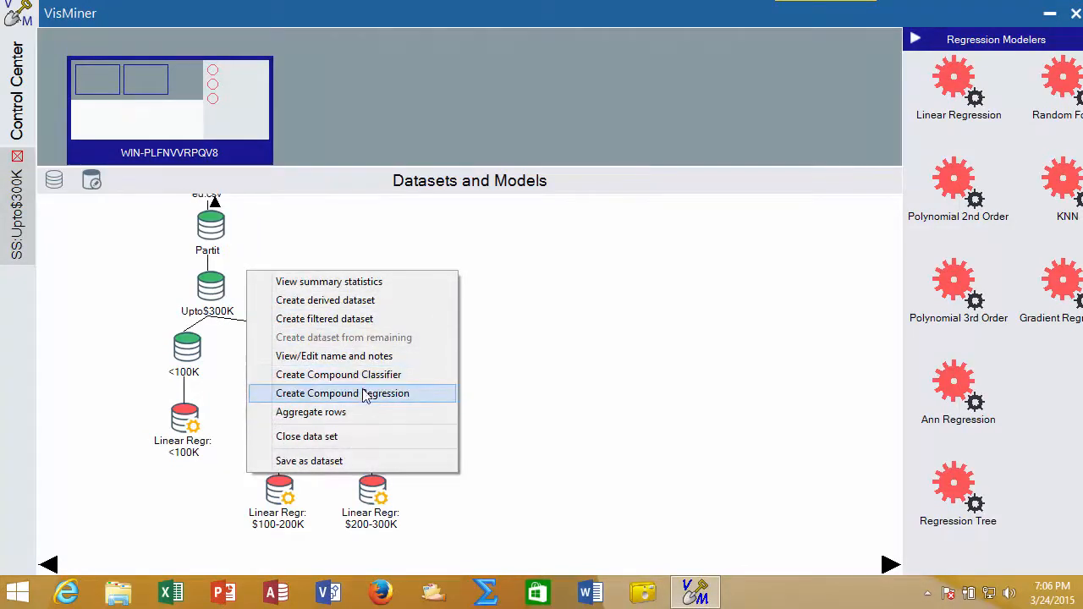
pyautogui.click(365, 394)
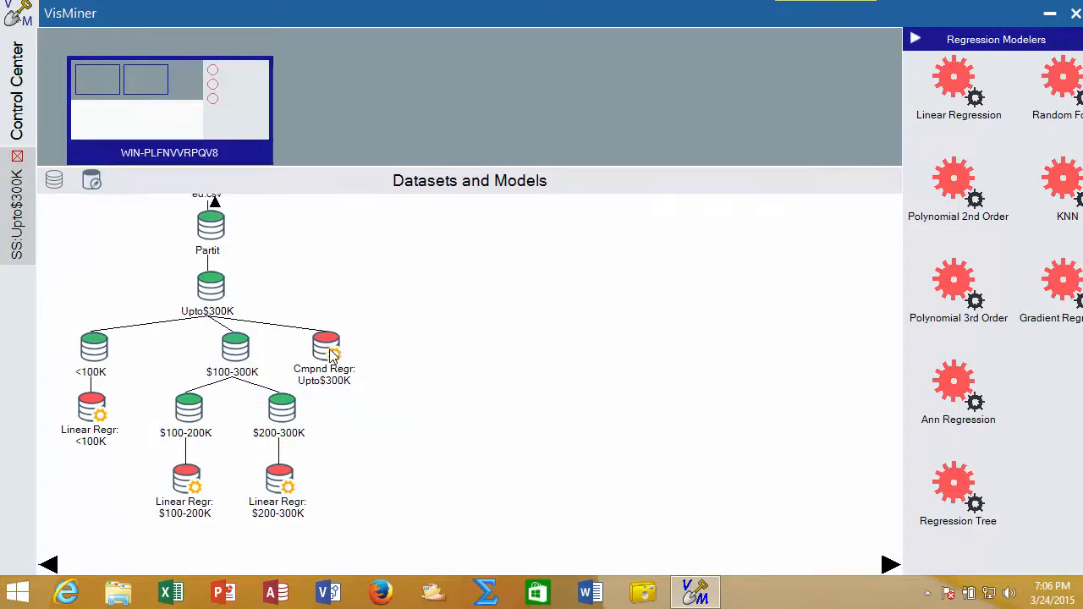
pyautogui.moveTo(329, 355)
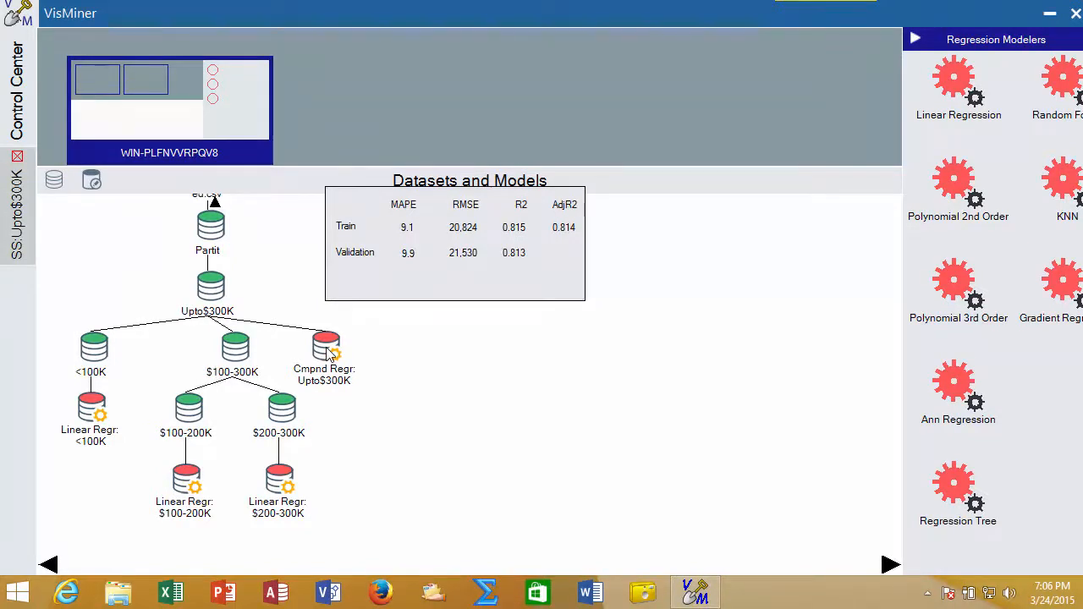